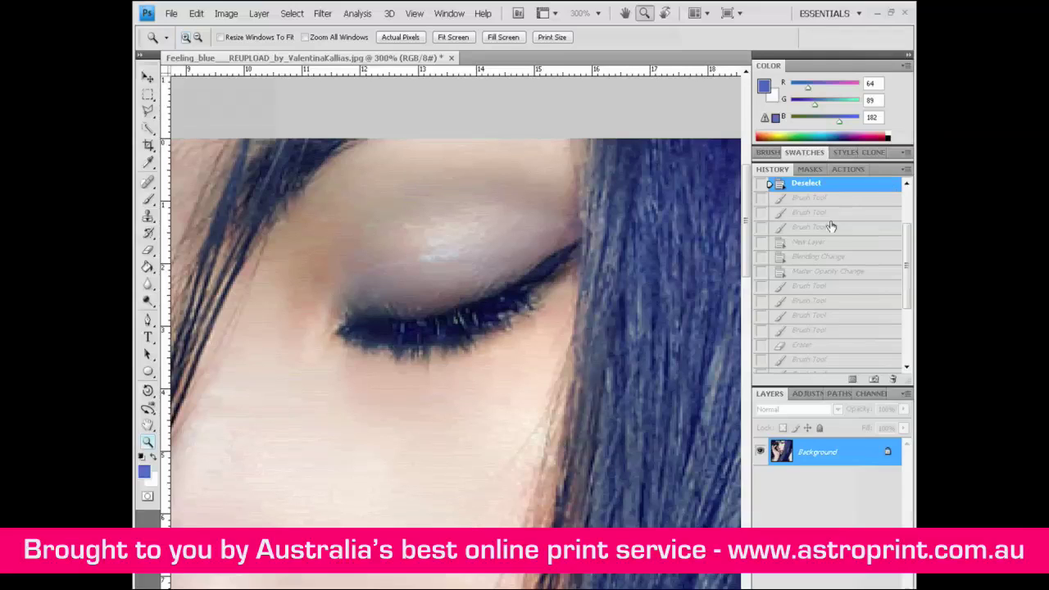
- Undo and redo to compare the eyelid with and without eyeshadow, then close the portrait
{"action": "key", "text": "ctrl+z"}
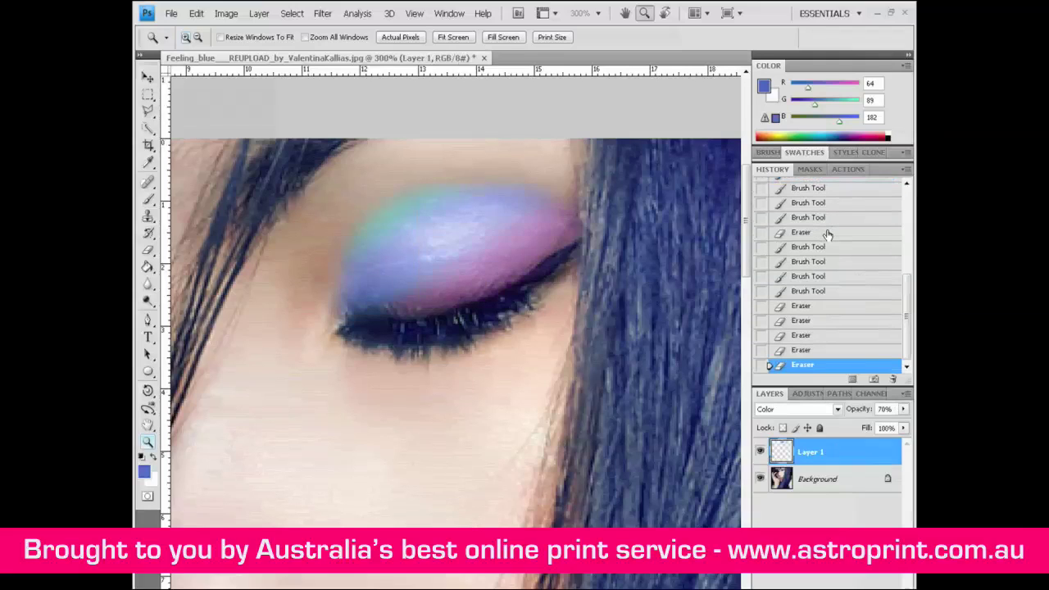
{"action": "key", "text": "ctrl+z"}
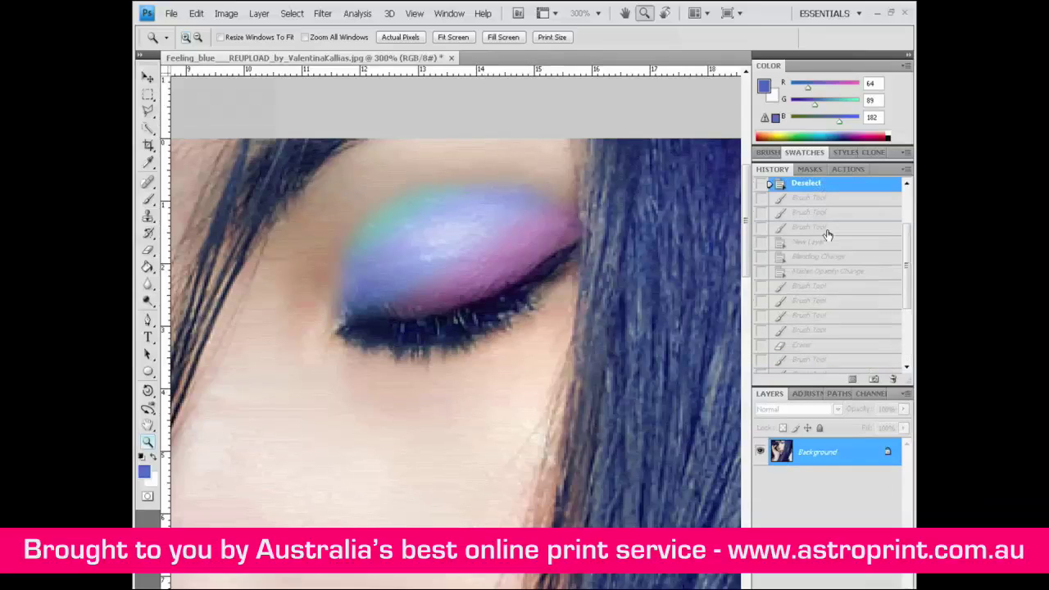
{"action": "key", "text": "ctrl+z"}
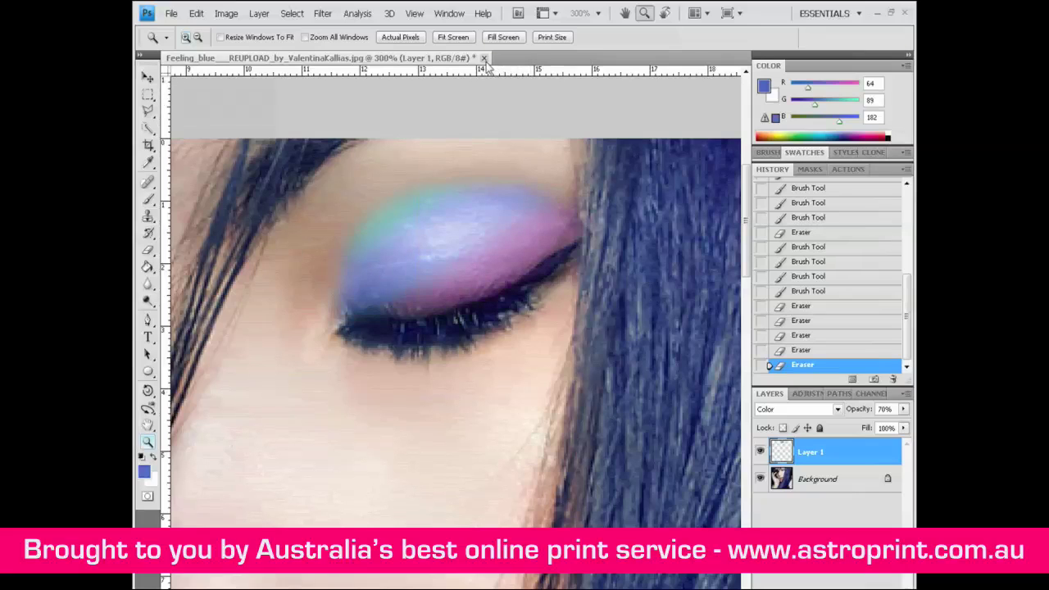
{"action": "left_click", "coordinate": [484, 59]}
- Discard the edits and reopen the original Feeling_blue portrait JPG from the Desktop, sorted by date modified
{"action": "left_click", "coordinate": [531, 259]}
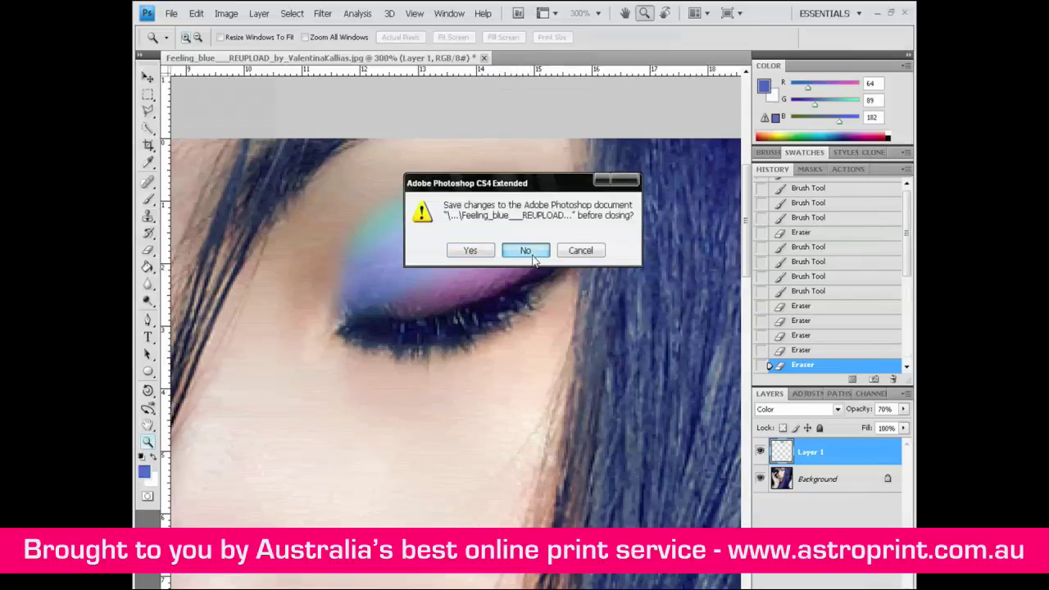
{"action": "left_click", "coordinate": [170, 15]}
{"action": "left_click", "coordinate": [181, 43]}
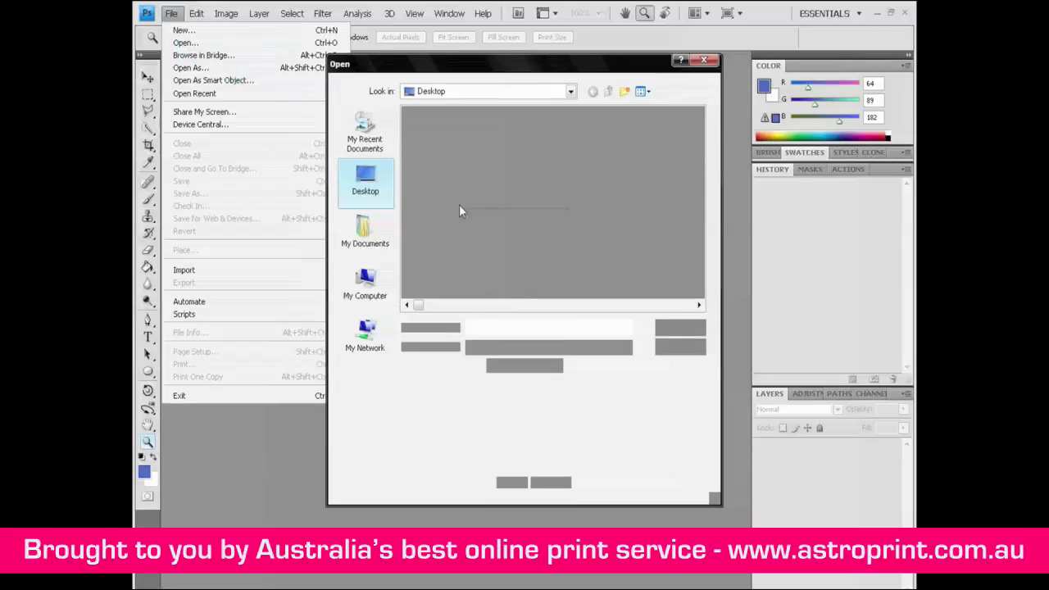
{"action": "scroll", "coordinate": [492, 205], "scroll_direction": "down", "scroll_amount": 5}
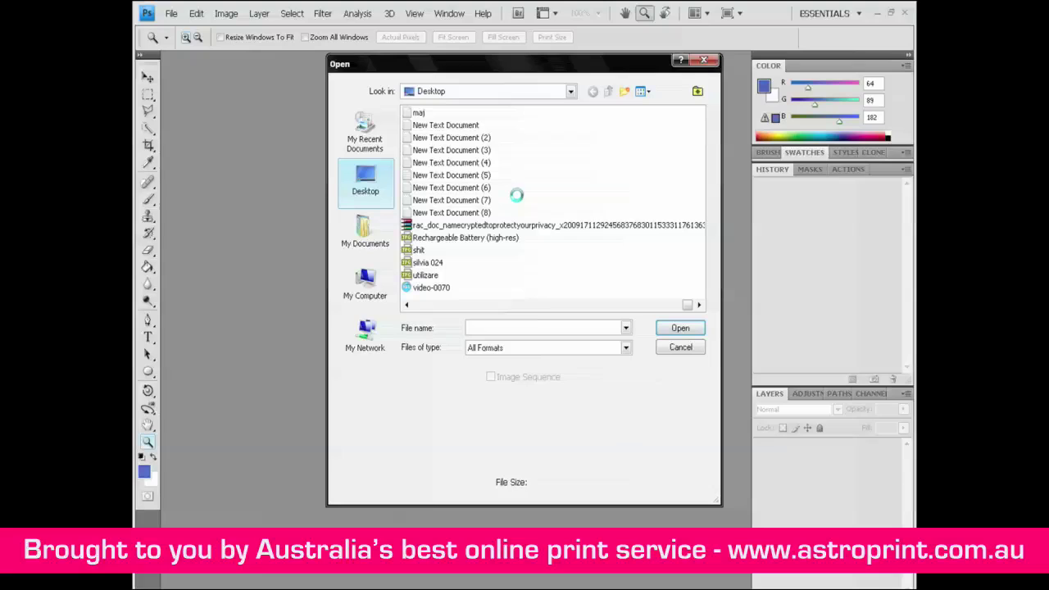
{"action": "right_click", "coordinate": [511, 189]}
{"action": "mouse_move", "coordinate": [623, 218]}
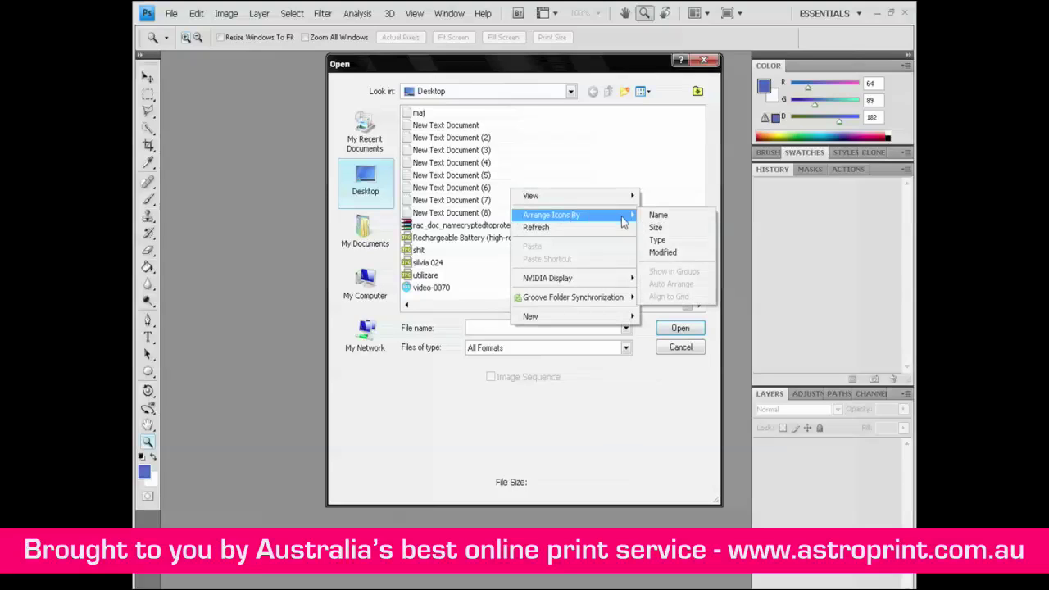
{"action": "left_click", "coordinate": [660, 253]}
{"action": "left_click", "coordinate": [483, 288]}
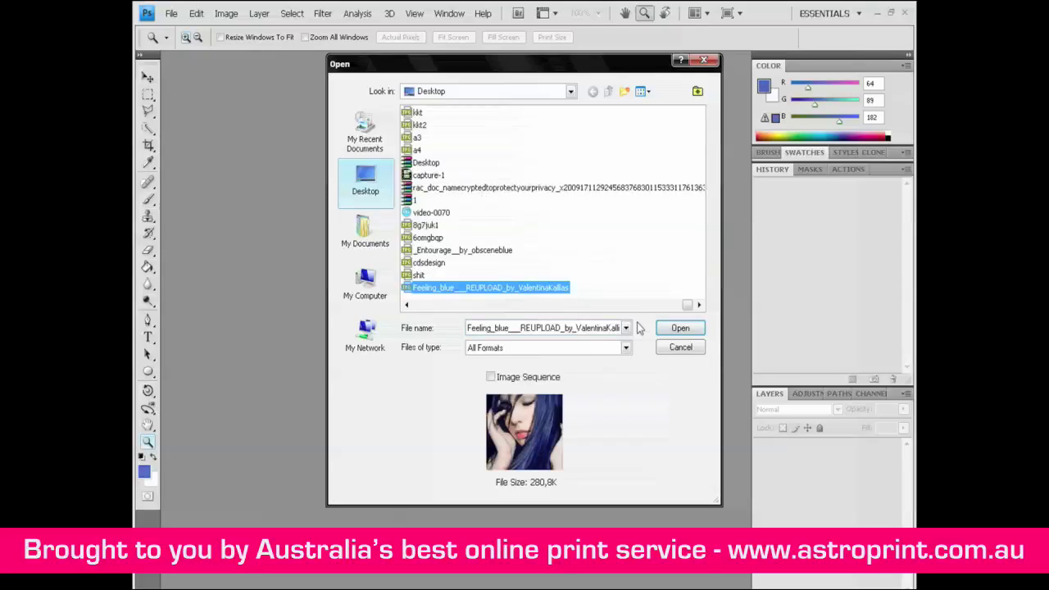
{"action": "left_click", "coordinate": [668, 329]}
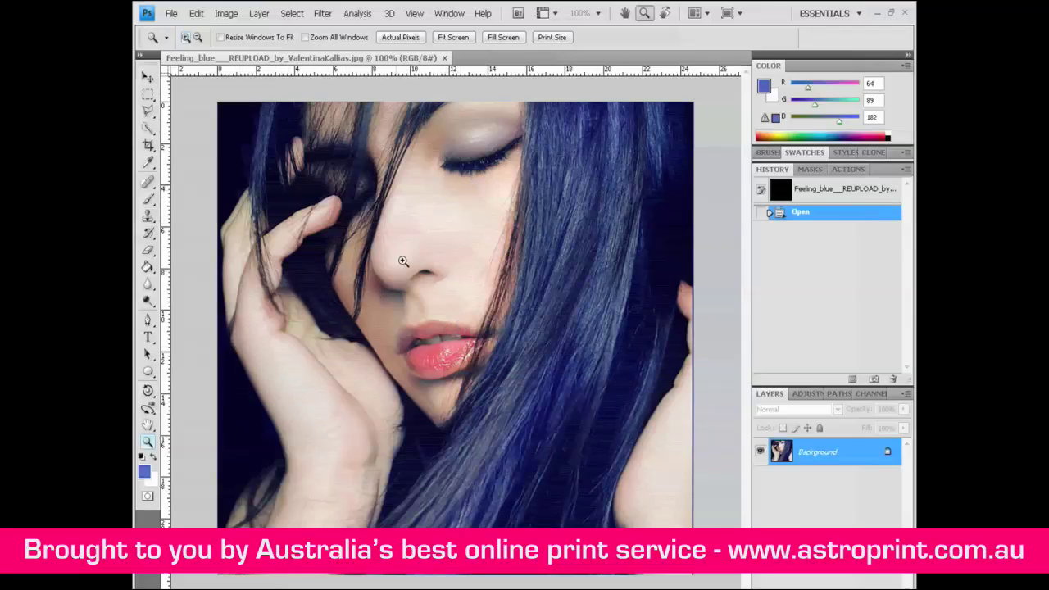
- Zoom to 200% on the closed eyelid and bring up the Layer menu
{"action": "left_click", "coordinate": [474, 189]}
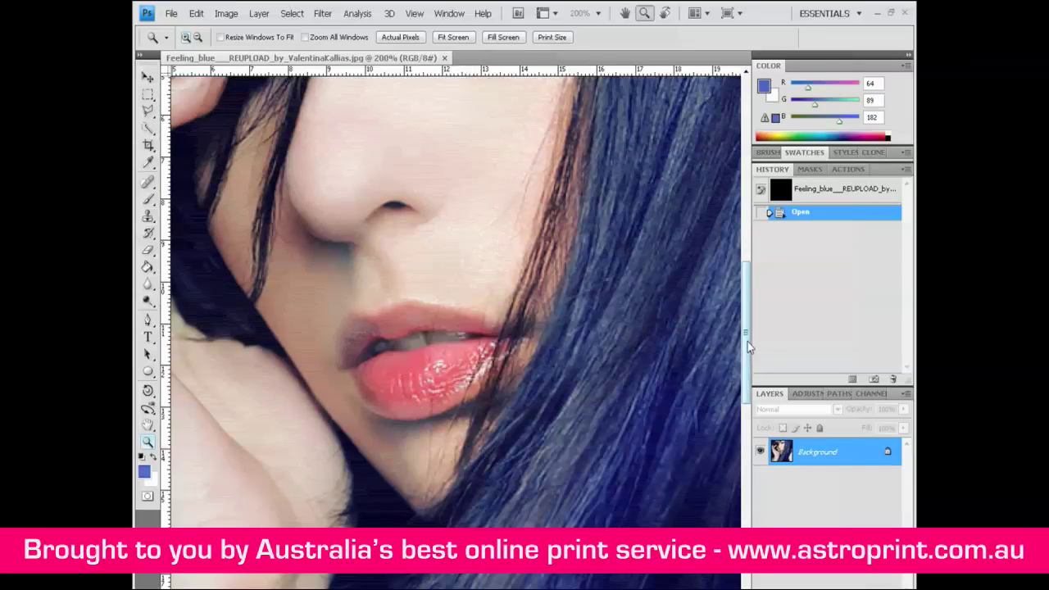
{"action": "left_click_drag", "start_coordinate": [748, 342], "coordinate": [746, 240]}
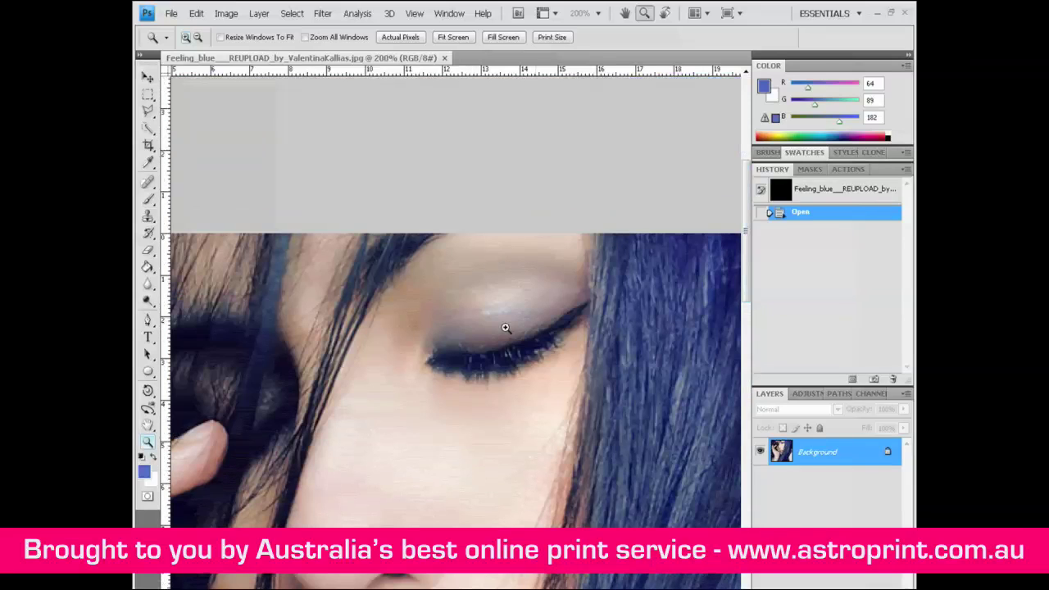
{"action": "scroll", "coordinate": [495, 335], "scroll_direction": "down", "scroll_amount": 1}
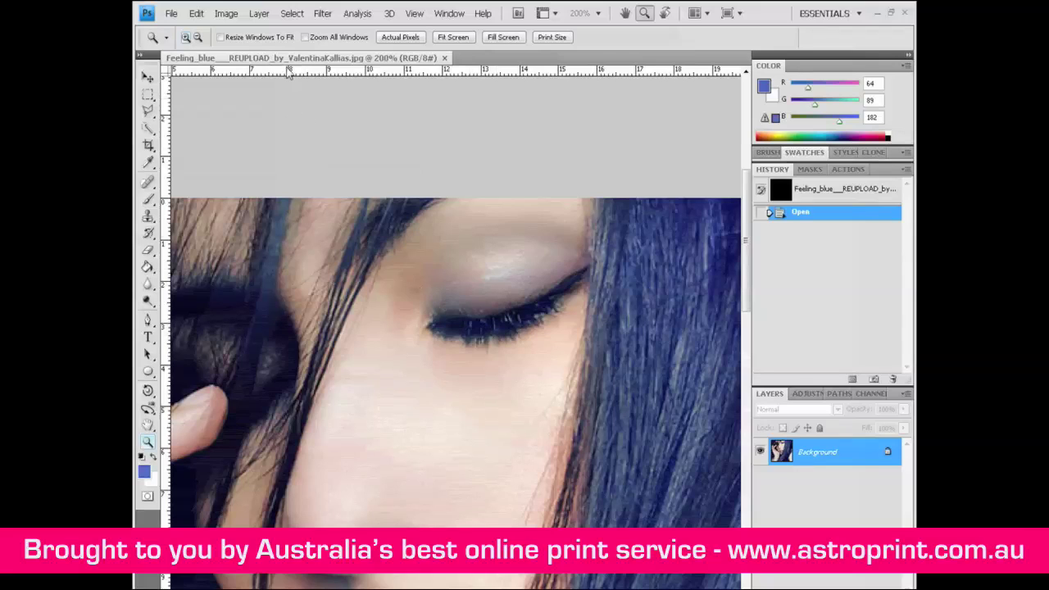
{"action": "left_click", "coordinate": [255, 14]}
- Create an empty Layer 1 in Color blend mode at 70% opacity, ready to brush
{"action": "mouse_move", "coordinate": [287, 32]}
{"action": "left_click", "coordinate": [416, 32]}
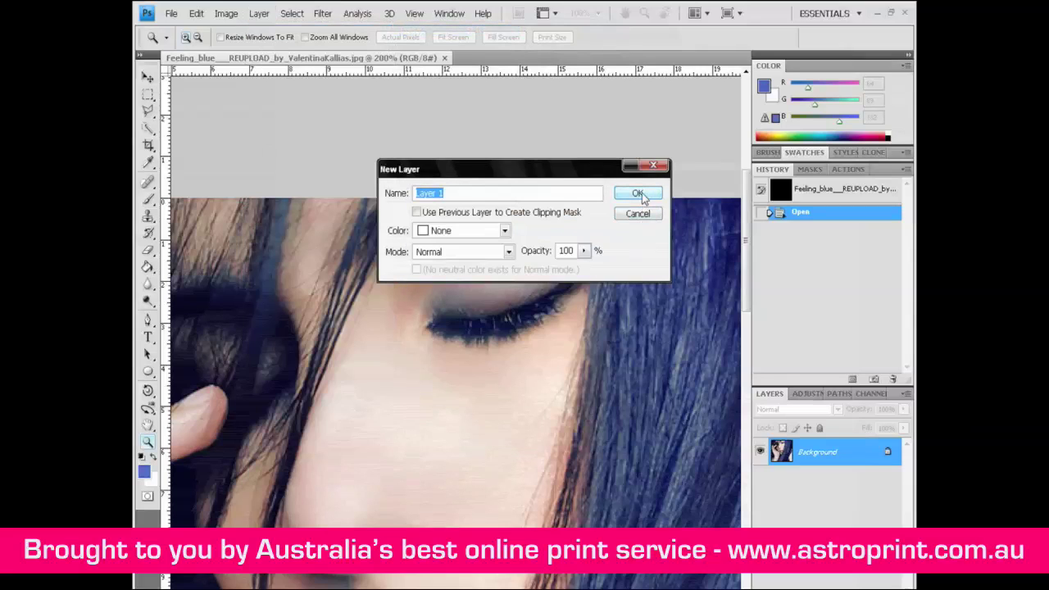
{"action": "left_click", "coordinate": [639, 194]}
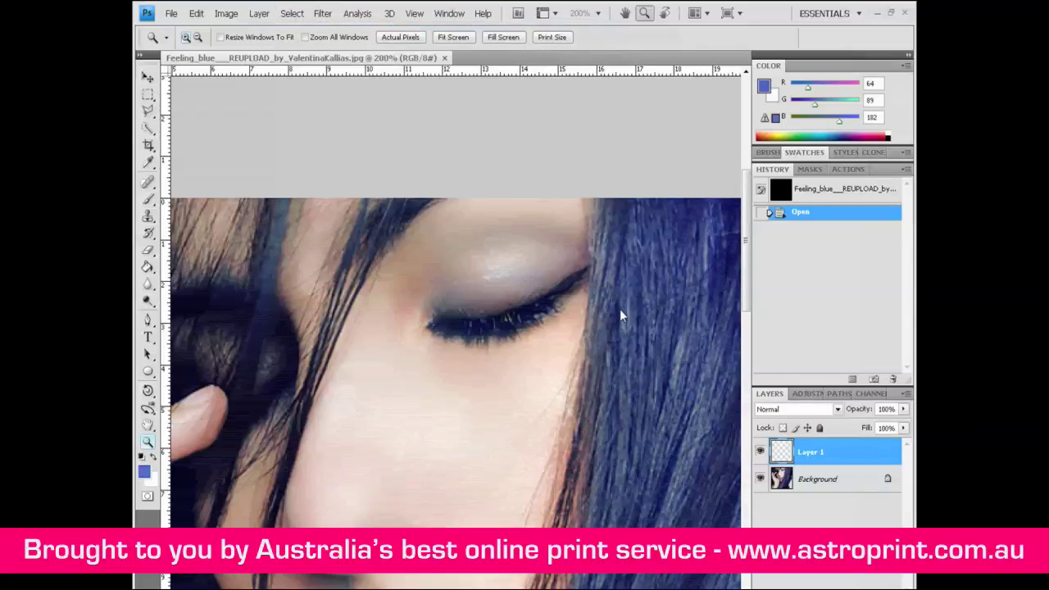
{"action": "left_click", "coordinate": [837, 410]}
{"action": "left_click", "coordinate": [803, 386]}
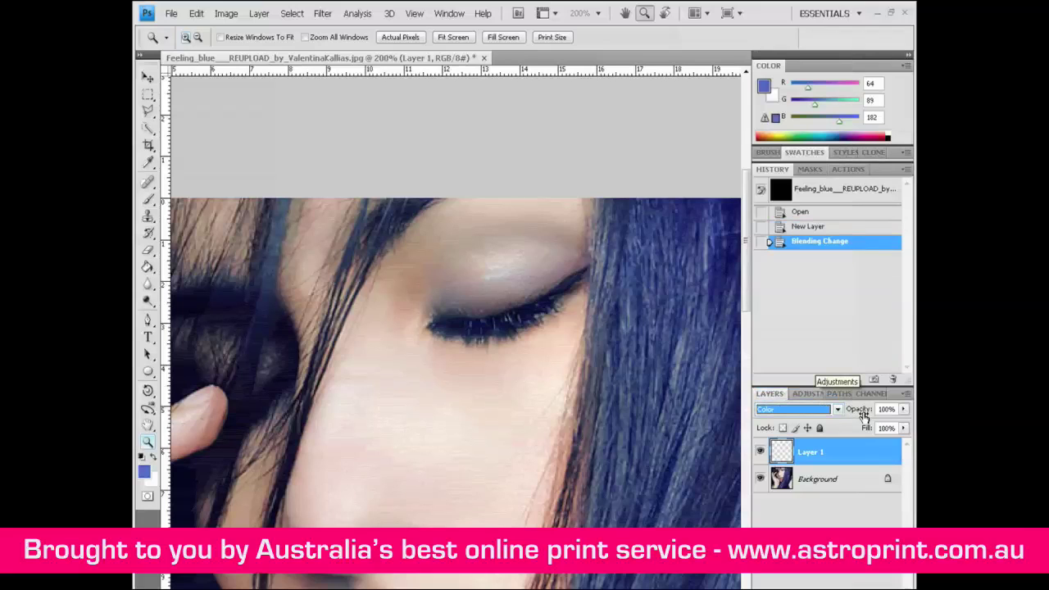
{"action": "left_click_drag", "start_coordinate": [864, 416], "coordinate": [841, 416]}
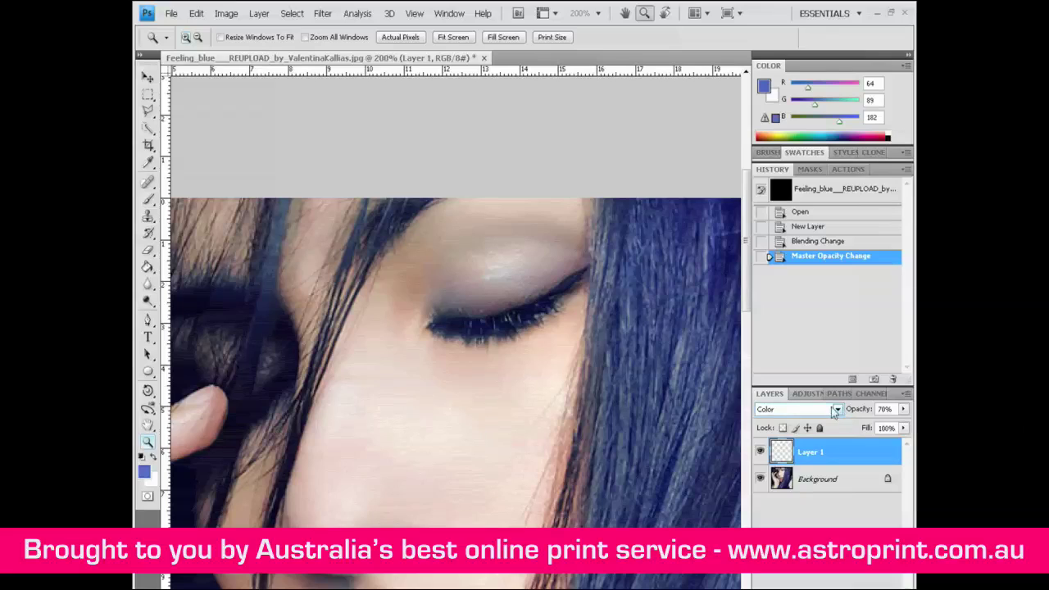
{"action": "left_click", "coordinate": [148, 201]}
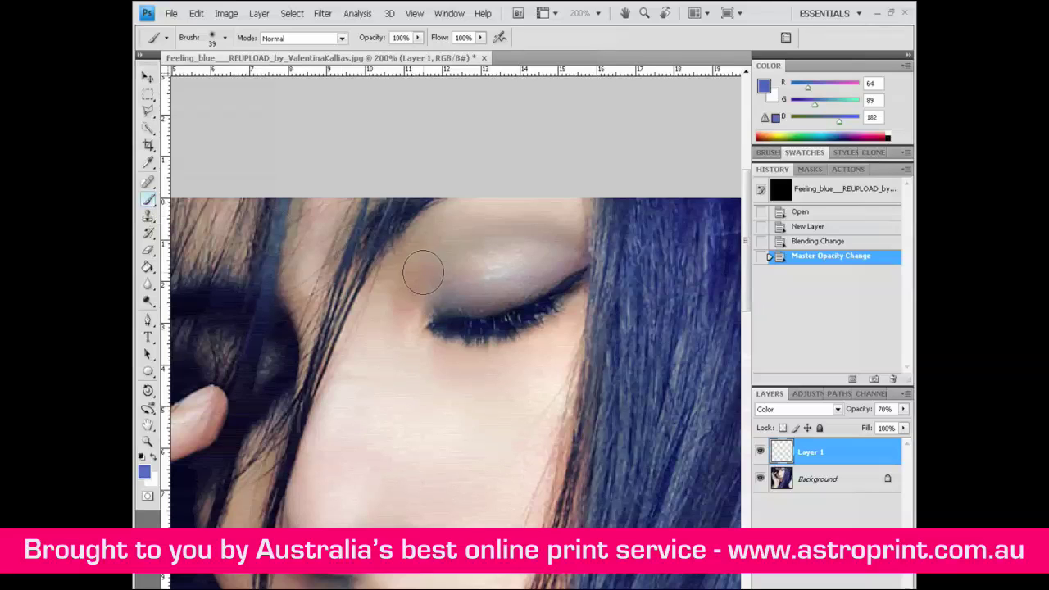
- Set the foreground colour to cyan R0 G145 B212
{"action": "left_click", "coordinate": [763, 87]}
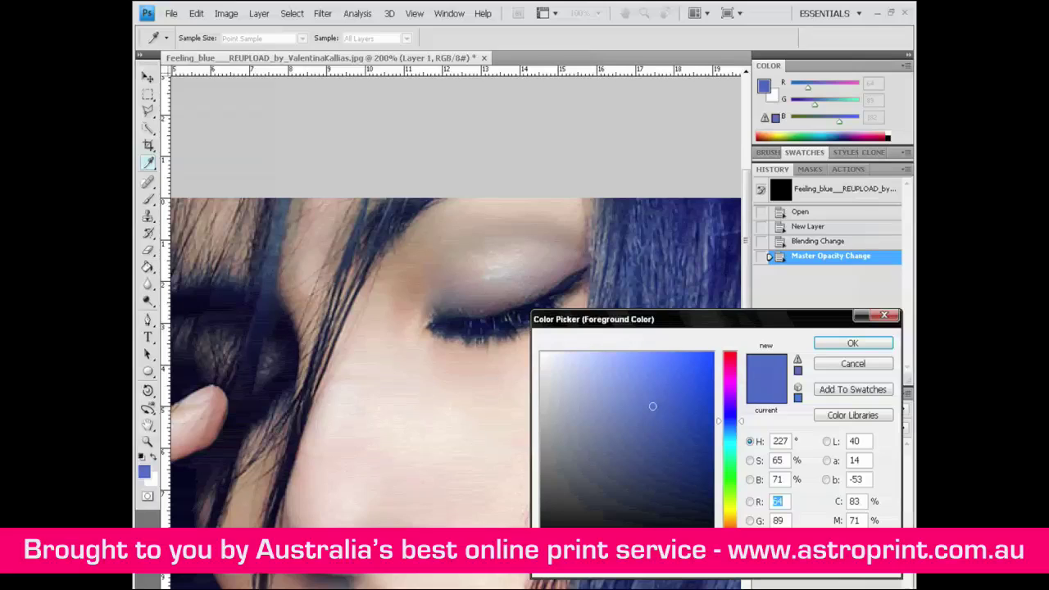
{"action": "type", "text": "64"}
{"action": "type", "text": "0"}
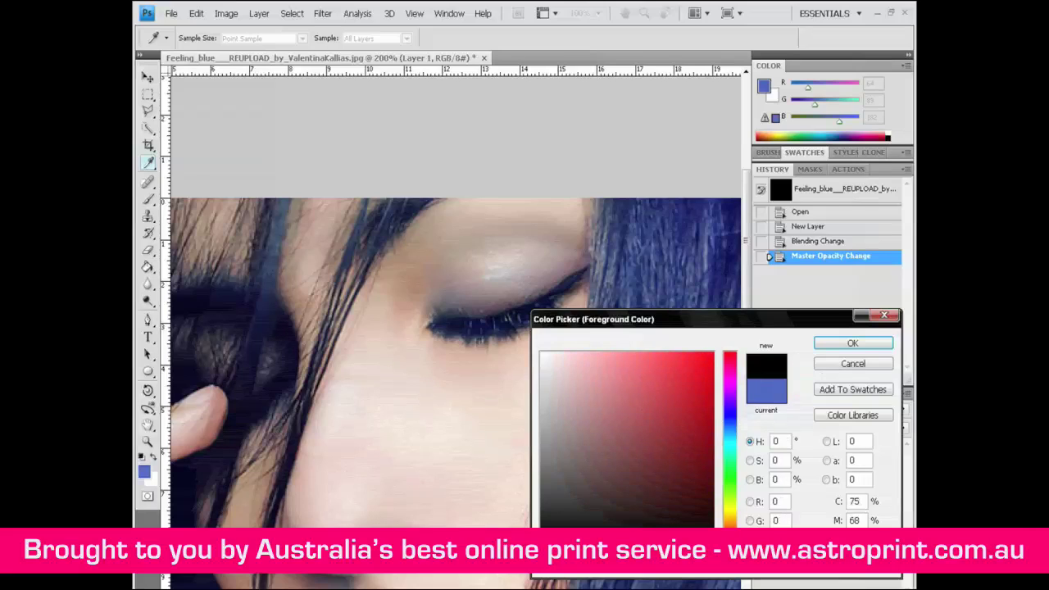
{"action": "type", "text": "10"}
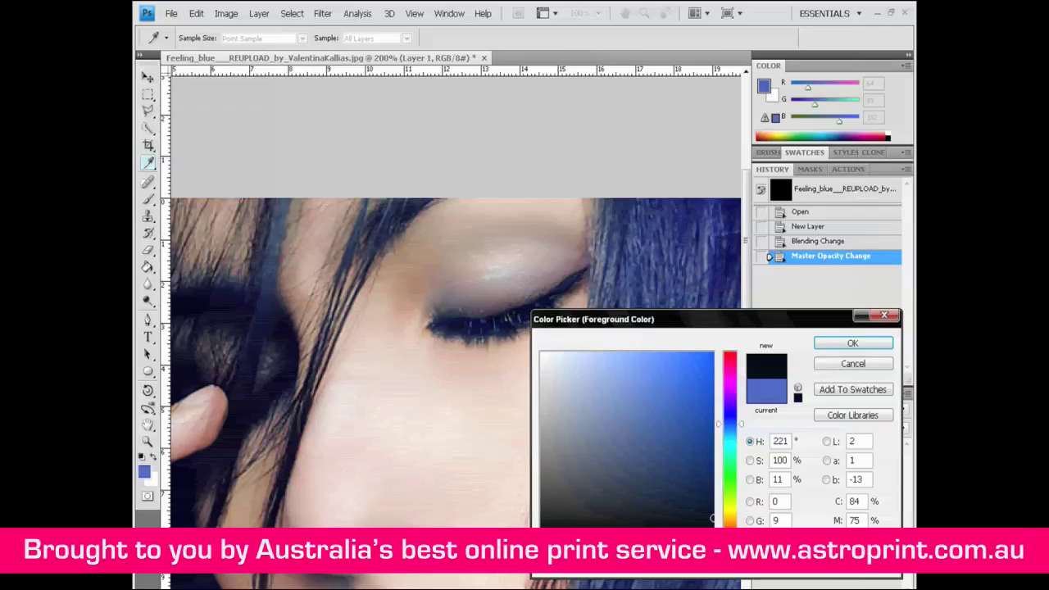
{"action": "type", "text": "0091d3"}
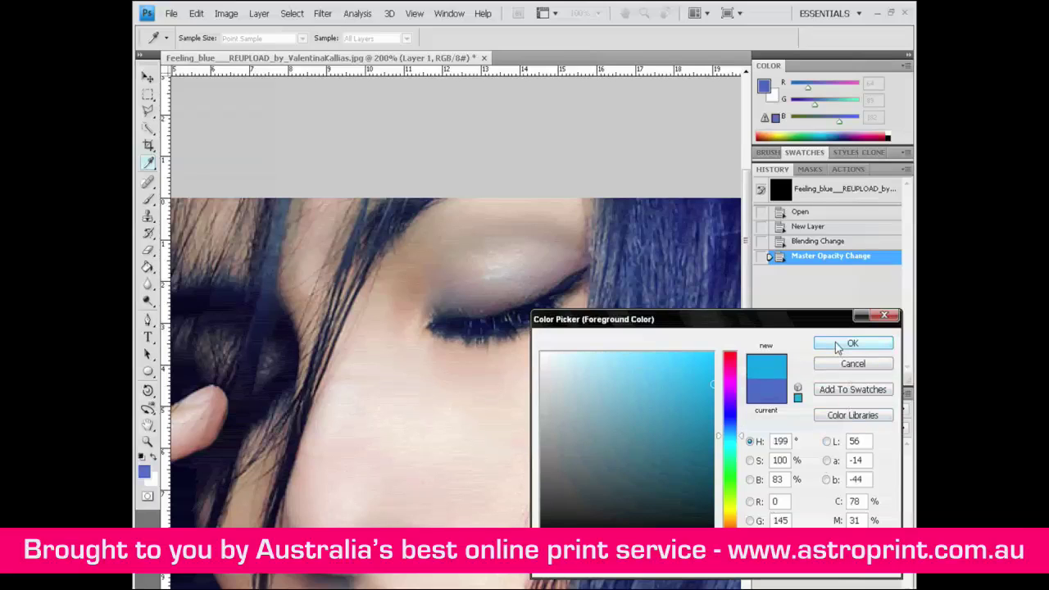
{"action": "left_click", "coordinate": [852, 343]}
{"action": "key", "text": "b"}
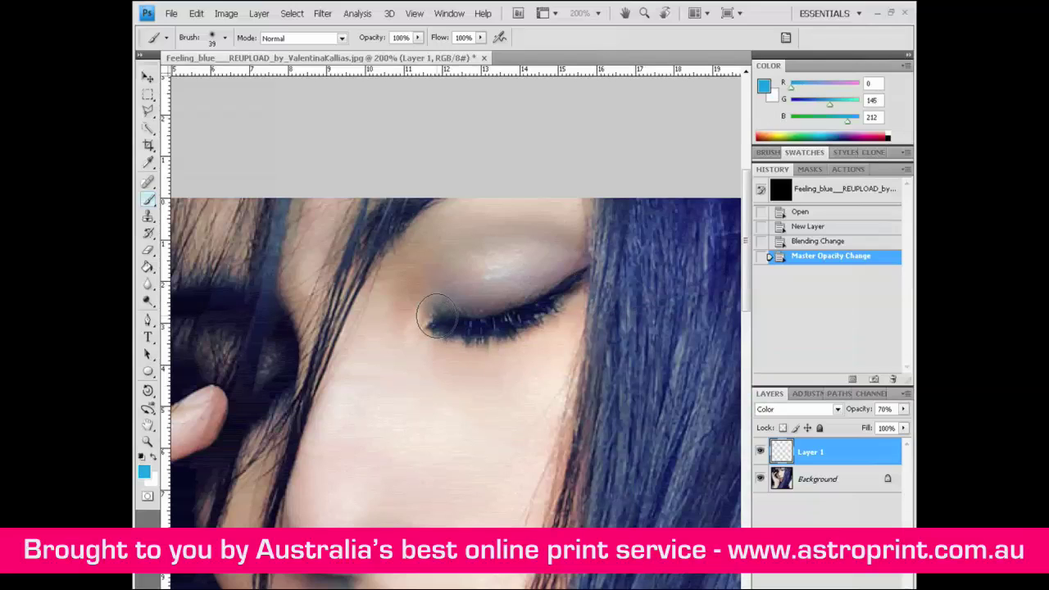
- Brush cyan over the eyelid and, with a smaller brush, along the lash line
{"action": "mouse_move", "coordinate": [436, 314]}
{"action": "left_mouse_down"}
{"action": "mouse_move", "coordinate": [449, 321]}
{"action": "mouse_move", "coordinate": [434, 310]}
{"action": "mouse_move", "coordinate": [562, 254]}
{"action": "mouse_move", "coordinate": [512, 299]}
{"action": "mouse_move", "coordinate": [465, 319]}
{"action": "mouse_move", "coordinate": [557, 308]}
{"action": "mouse_move", "coordinate": [565, 274]}
{"action": "mouse_move", "coordinate": [504, 324]}
{"action": "mouse_move", "coordinate": [449, 329]}
{"action": "left_mouse_up"}
{"action": "key", "text": "bracketleft"}
{"action": "key", "text": "bracketleft"}
{"action": "key", "text": "bracketleft"}
{"action": "left_click", "coordinate": [488, 338]}
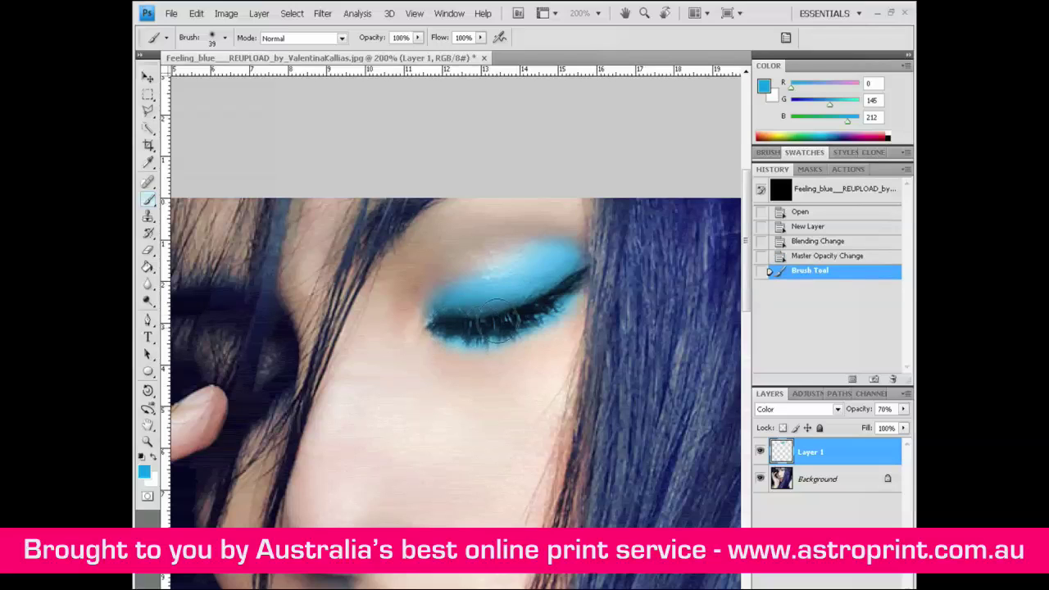
- Switch the foreground to magenta R212 G0 B210 and paint it over the upper eyelid
{"action": "left_click", "coordinate": [770, 87]}
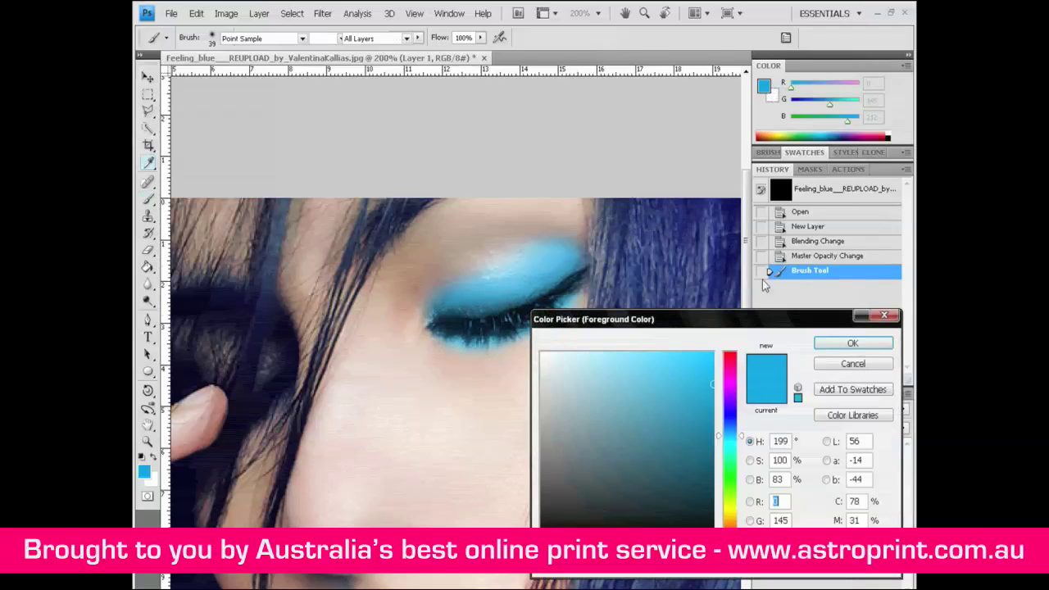
{"action": "left_click_drag", "start_coordinate": [743, 440], "coordinate": [741, 382]}
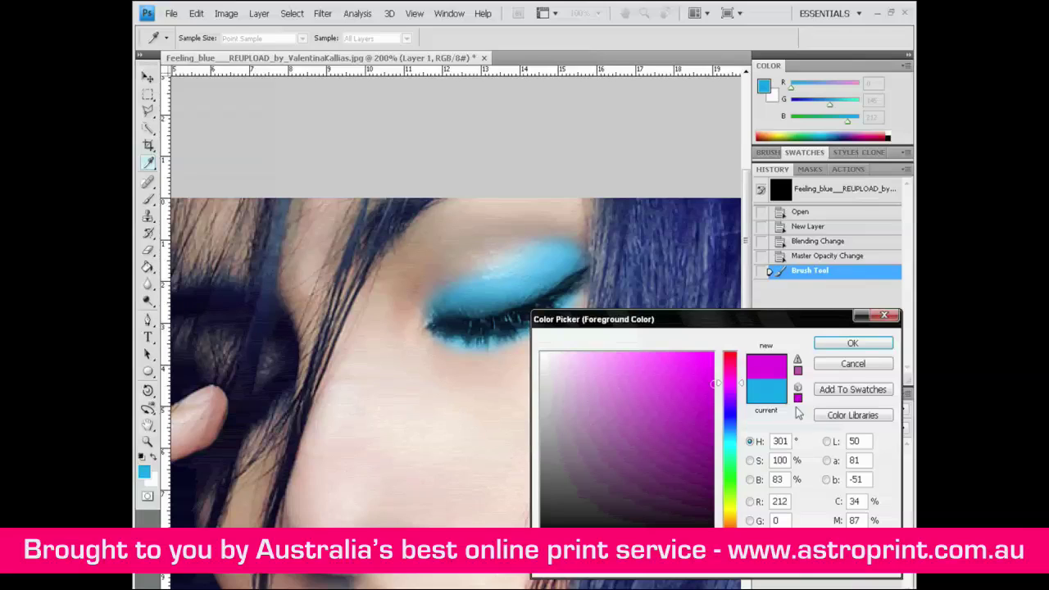
{"action": "left_click", "coordinate": [848, 345]}
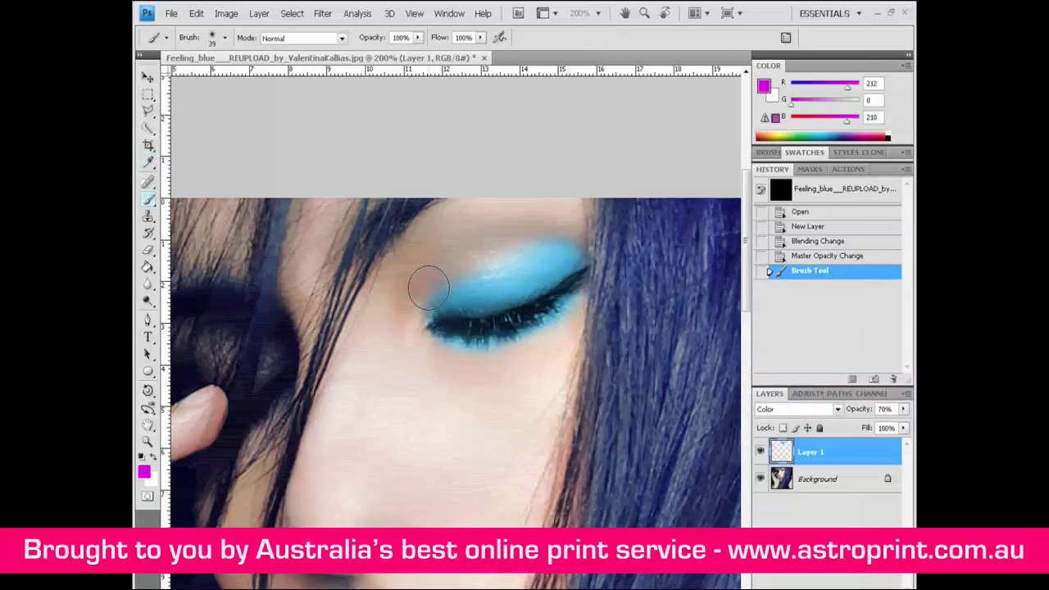
{"action": "mouse_move", "coordinate": [412, 301]}
{"action": "left_mouse_down"}
{"action": "mouse_move", "coordinate": [466, 243]}
{"action": "mouse_move", "coordinate": [530, 237]}
{"action": "mouse_move", "coordinate": [565, 216]}
{"action": "mouse_move", "coordinate": [439, 259]}
{"action": "mouse_move", "coordinate": [444, 250]}
{"action": "left_mouse_up"}
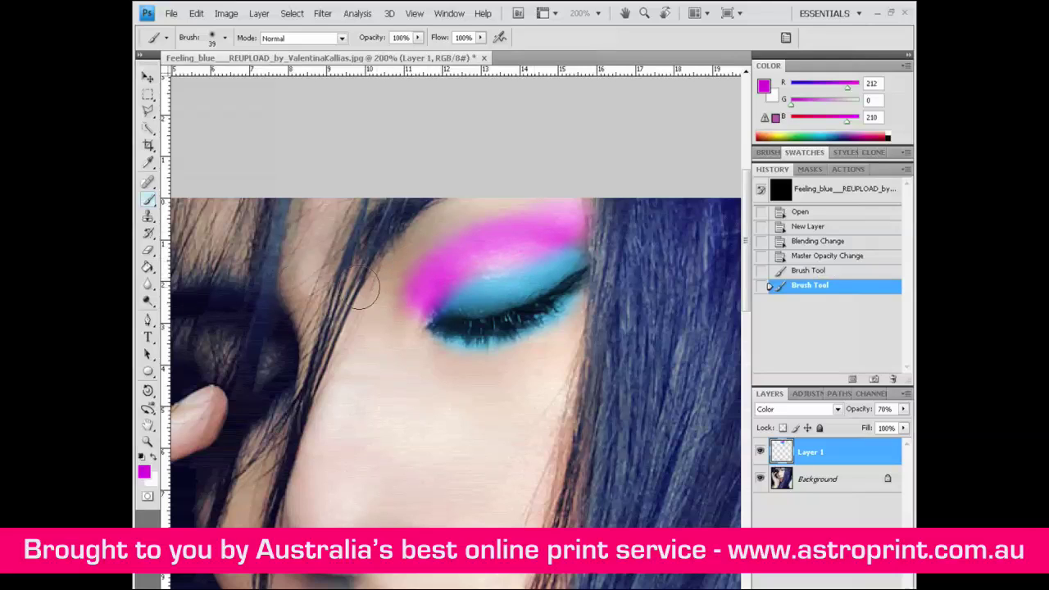
- Erase stray cyan along the lash line and pink on the lid edge, then zoom out to 100%
{"action": "left_click", "coordinate": [149, 255]}
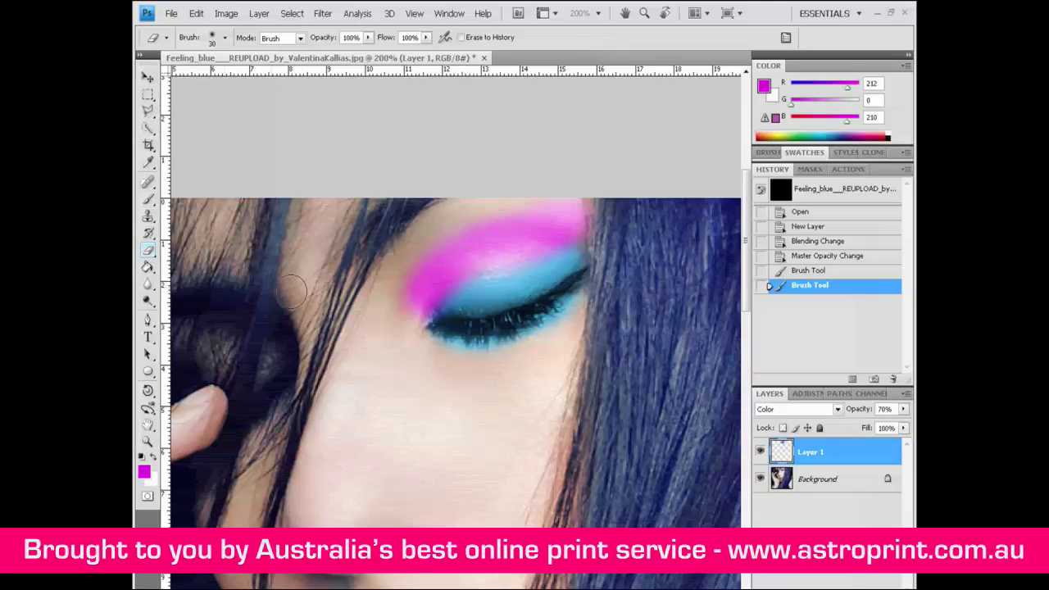
{"action": "mouse_move", "coordinate": [438, 332]}
{"action": "left_mouse_down"}
{"action": "mouse_move", "coordinate": [536, 319]}
{"action": "mouse_move", "coordinate": [583, 301]}
{"action": "mouse_move", "coordinate": [582, 288]}
{"action": "mouse_move", "coordinate": [557, 319]}
{"action": "mouse_move", "coordinate": [393, 332]}
{"action": "left_mouse_up"}
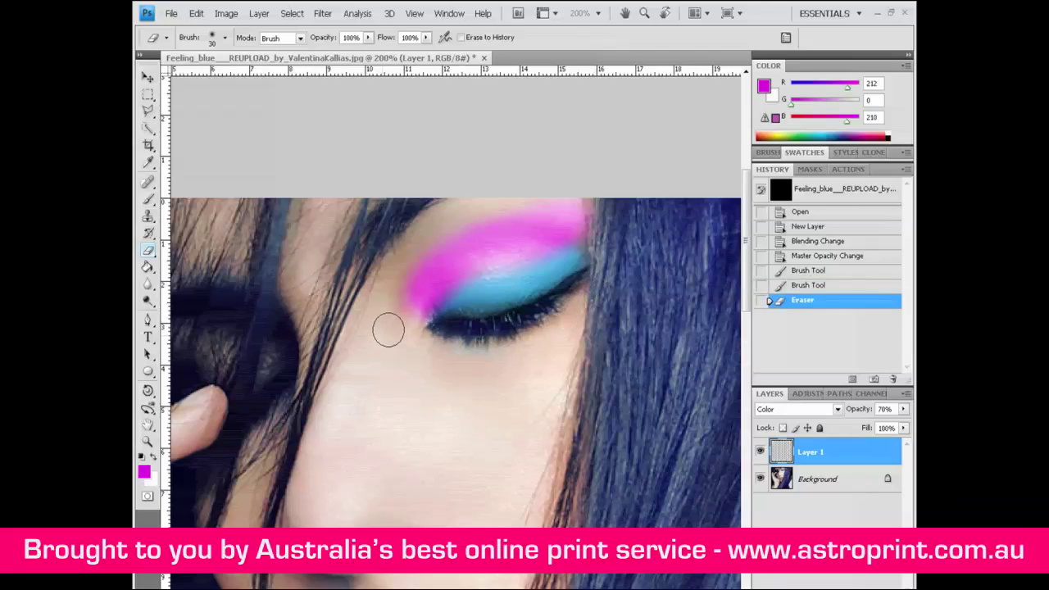
{"action": "mouse_move", "coordinate": [458, 227]}
{"action": "left_mouse_down"}
{"action": "mouse_move", "coordinate": [494, 209]}
{"action": "mouse_move", "coordinate": [565, 208]}
{"action": "mouse_move", "coordinate": [612, 233]}
{"action": "mouse_move", "coordinate": [621, 224]}
{"action": "mouse_move", "coordinate": [513, 202]}
{"action": "mouse_move", "coordinate": [451, 222]}
{"action": "mouse_move", "coordinate": [399, 274]}
{"action": "mouse_move", "coordinate": [388, 337]}
{"action": "mouse_move", "coordinate": [401, 328]}
{"action": "mouse_move", "coordinate": [417, 234]}
{"action": "mouse_move", "coordinate": [435, 223]}
{"action": "left_mouse_up"}
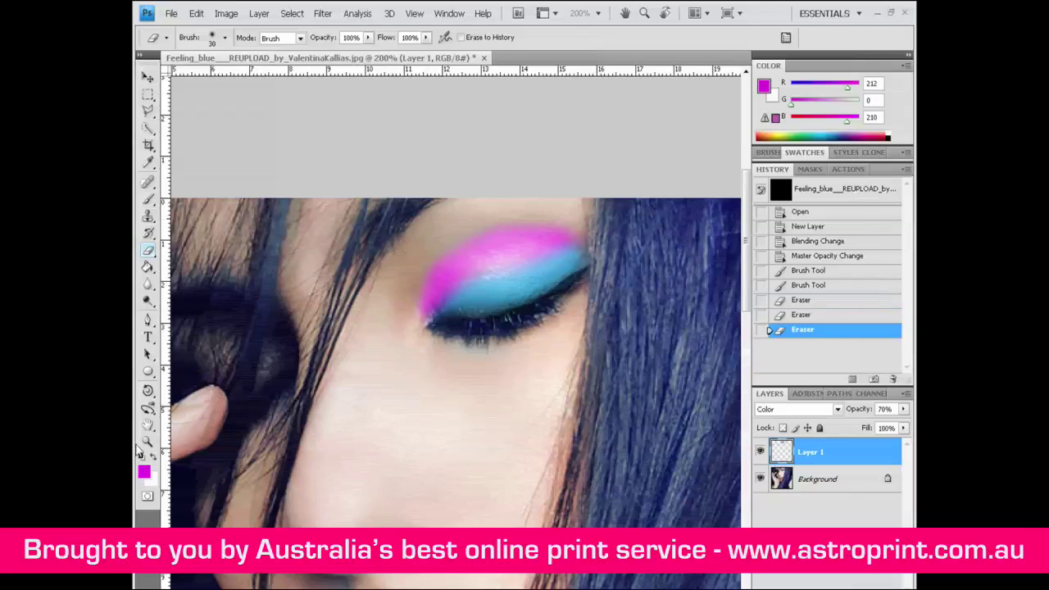
{"action": "left_click", "coordinate": [148, 441]}
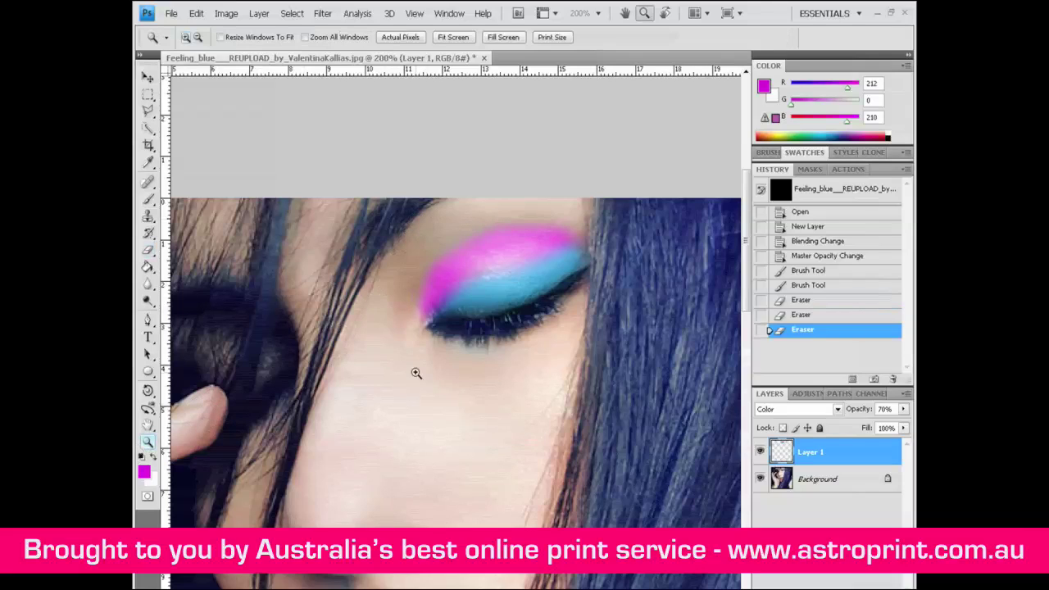
{"action": "left_click", "coordinate": [417, 374], "text": "alt"}
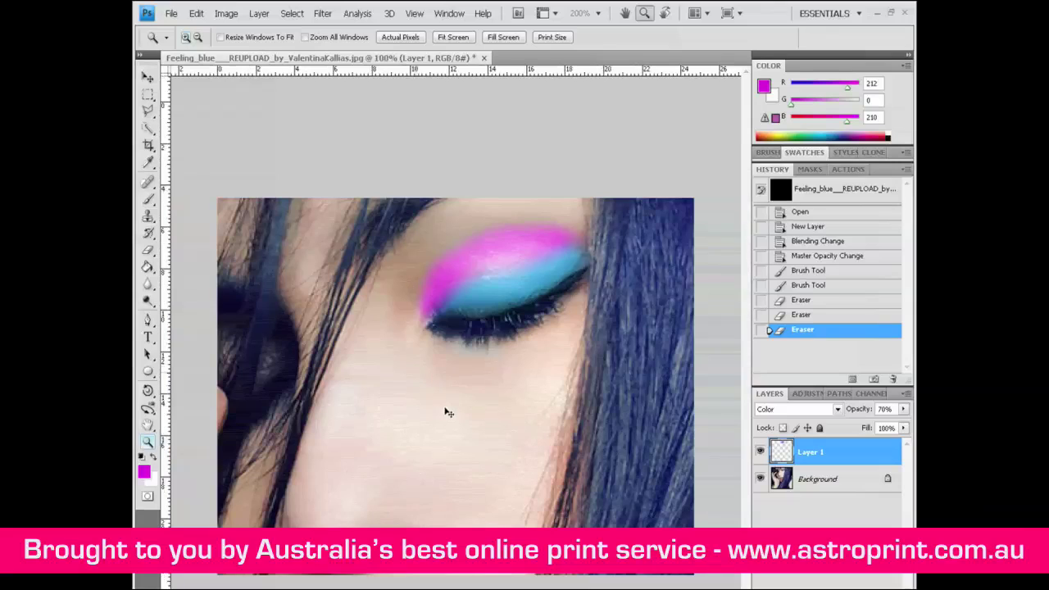